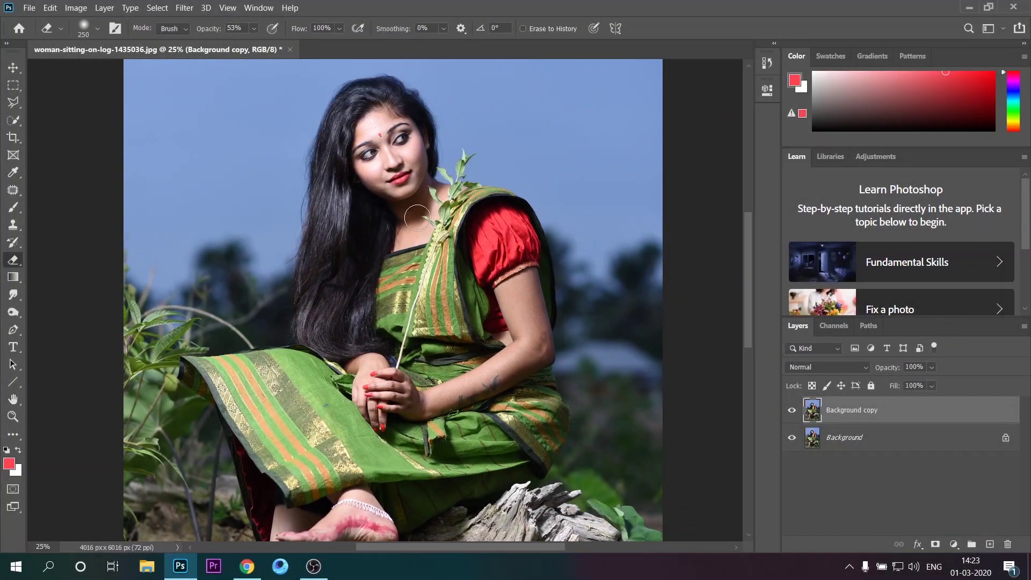
Step: Fit the whole portrait in the window and browse the Filter menu
key("ctrl+0")
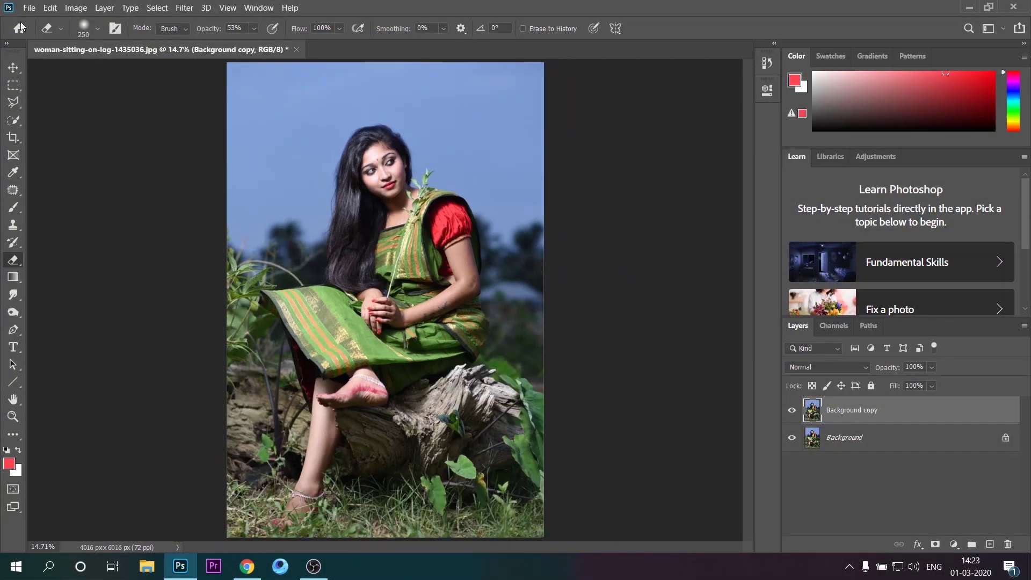
left_click(184, 8)
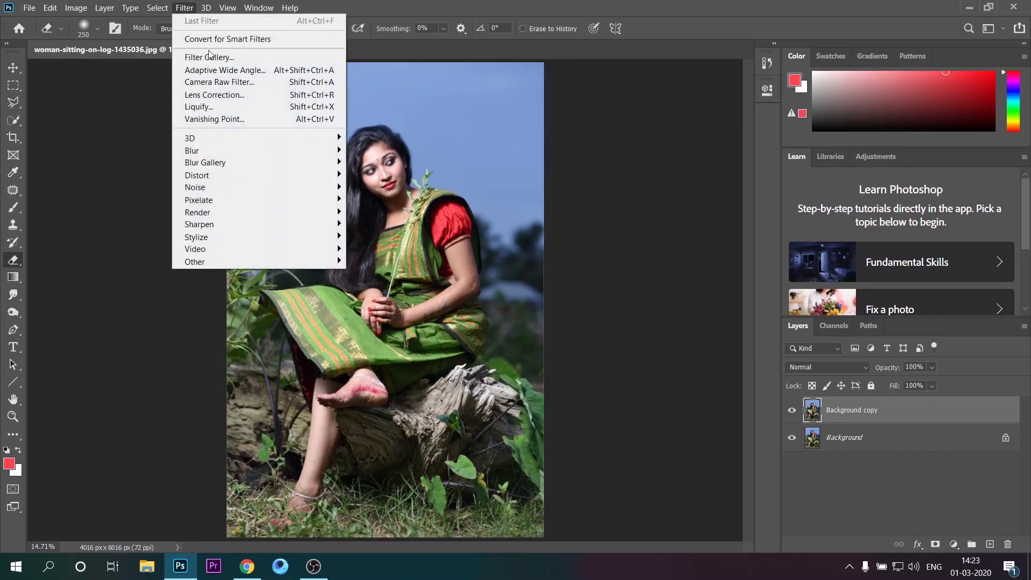
Step: In the Camera Raw Filter, set Temperature +6, Tint -28, Exposure -0.25 and Contrast +21
left_click(219, 82)
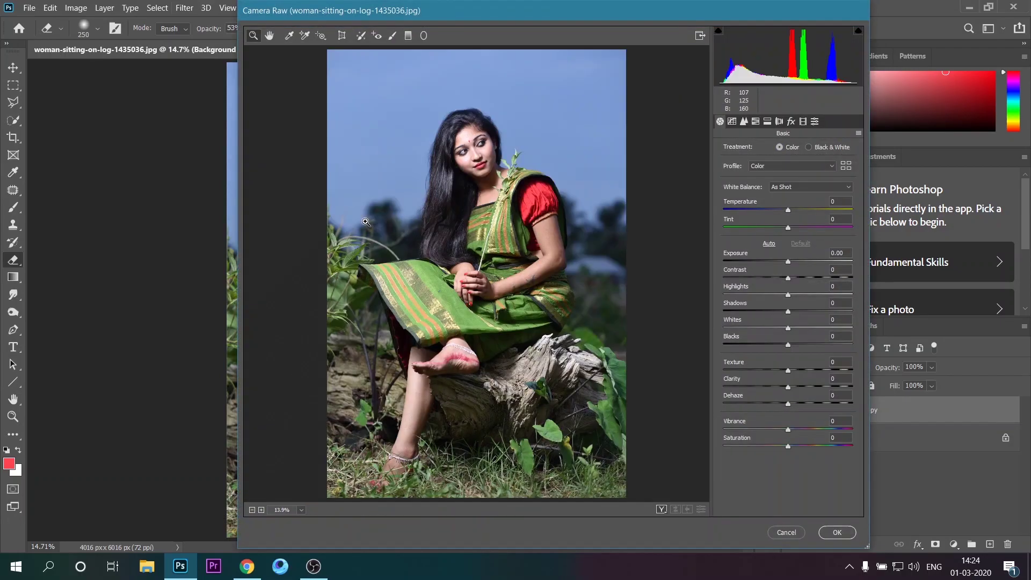
left_click(788, 211)
mouse_move(788, 211)
left_mouse_down()
mouse_move(758, 237)
mouse_move(769, 236)
left_mouse_up()
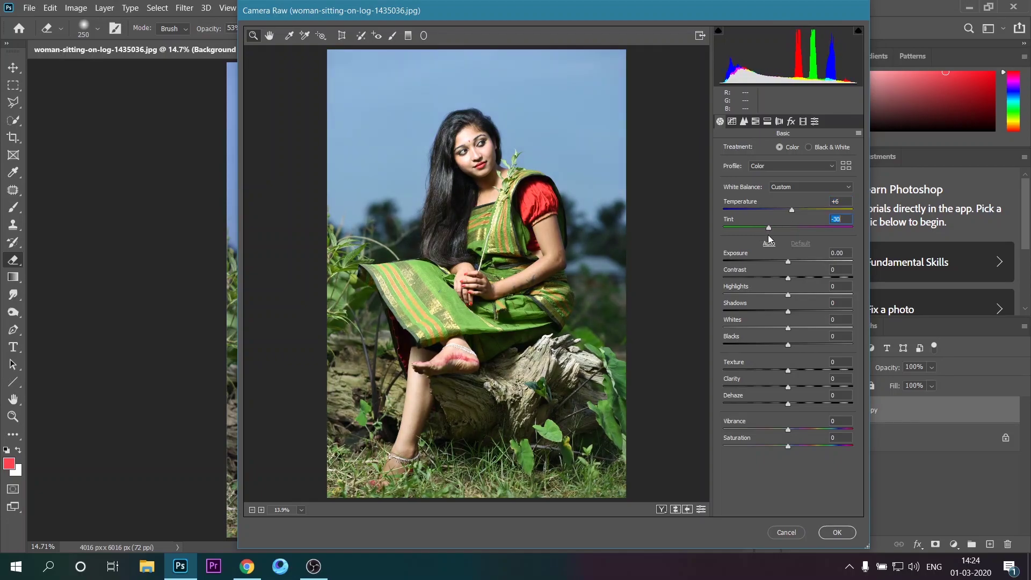
left_click_drag(788, 262, 800, 281)
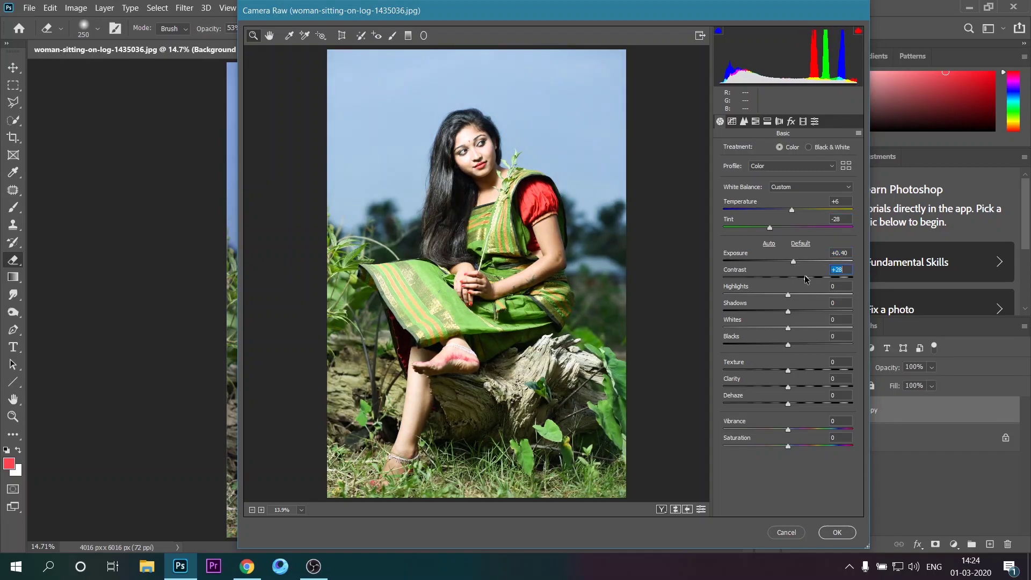
Step: Raise Highlights to +13 and lower Texture to -11 and Clarity to -8
mouse_move(788, 294)
left_mouse_down()
mouse_move(797, 295)
mouse_move(785, 261)
left_mouse_up()
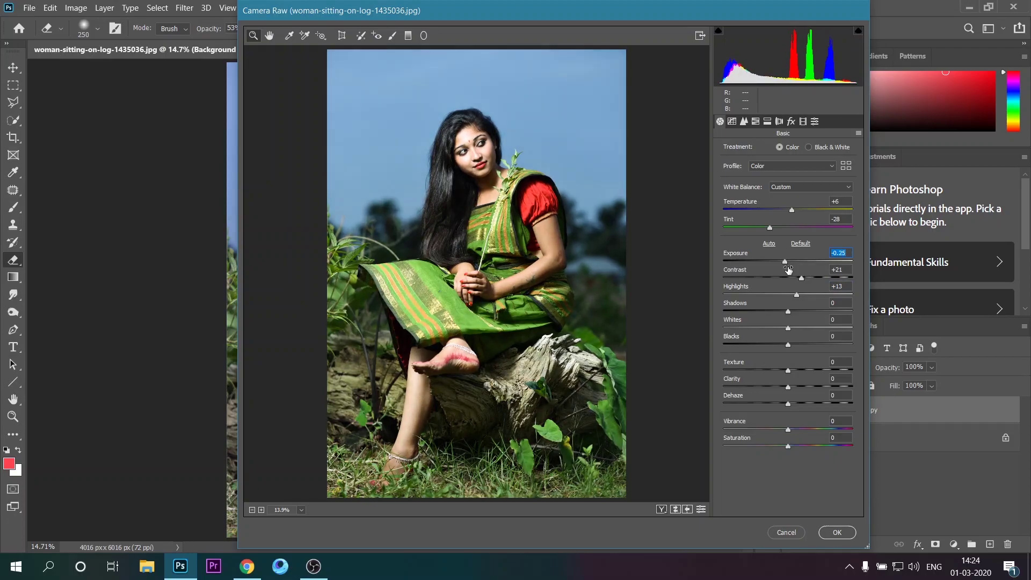
left_click(787, 371)
left_click_drag(787, 371, 782, 387)
Step: Open the HSL panel, try a Reds luminance tweak, then reset the luminance values
left_click(756, 121)
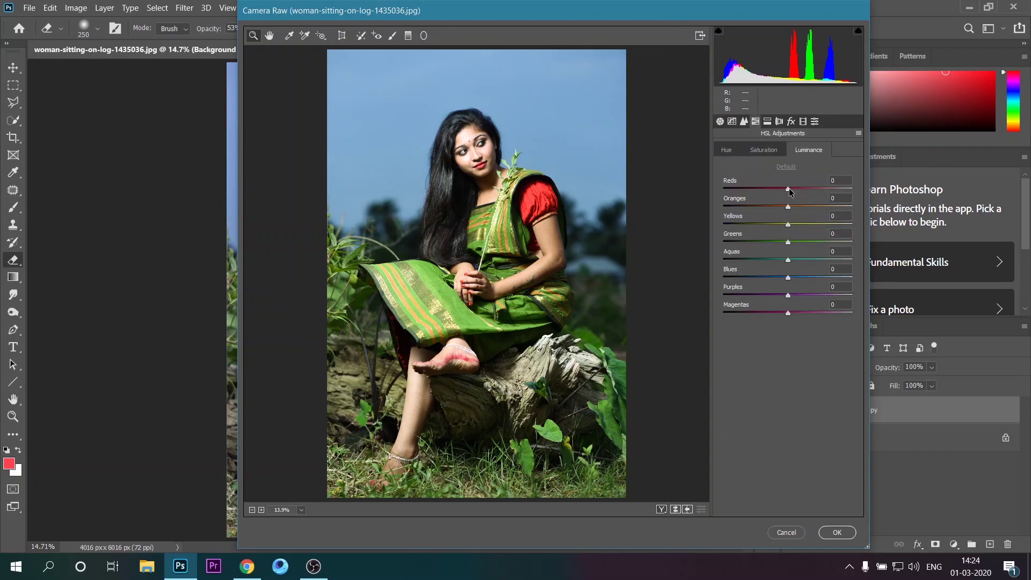
left_click_drag(788, 188, 783, 192)
left_click_drag(782, 189, 788, 189)
left_click(785, 168)
Step: Set HSL hues Reds +48, Yellows -11, Greens -100, Aquas -22, and Reds saturation +44
left_click(727, 151)
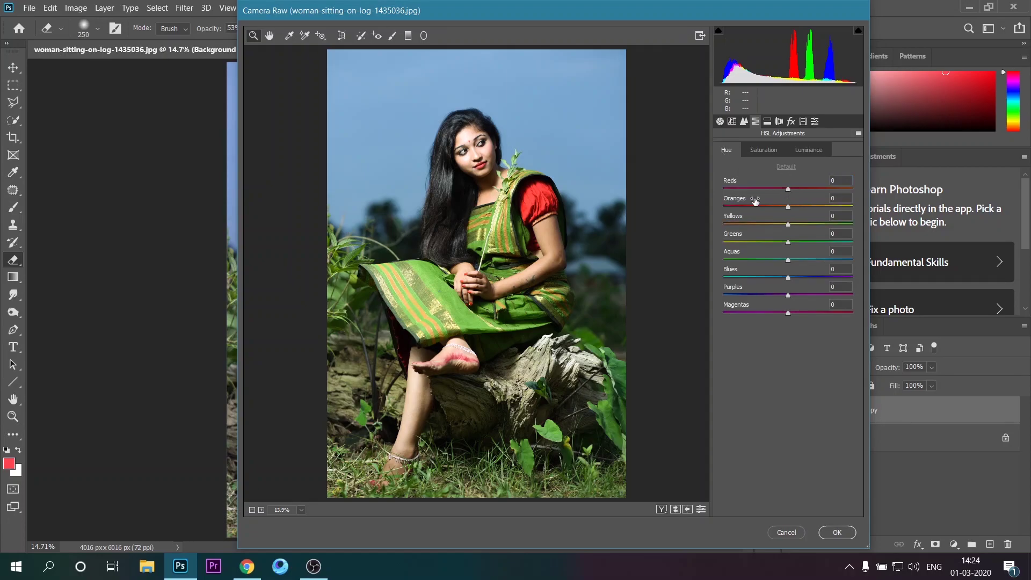
mouse_move(787, 189)
left_mouse_down()
mouse_move(768, 193)
mouse_move(819, 202)
mouse_move(774, 206)
left_mouse_up()
left_click(789, 206)
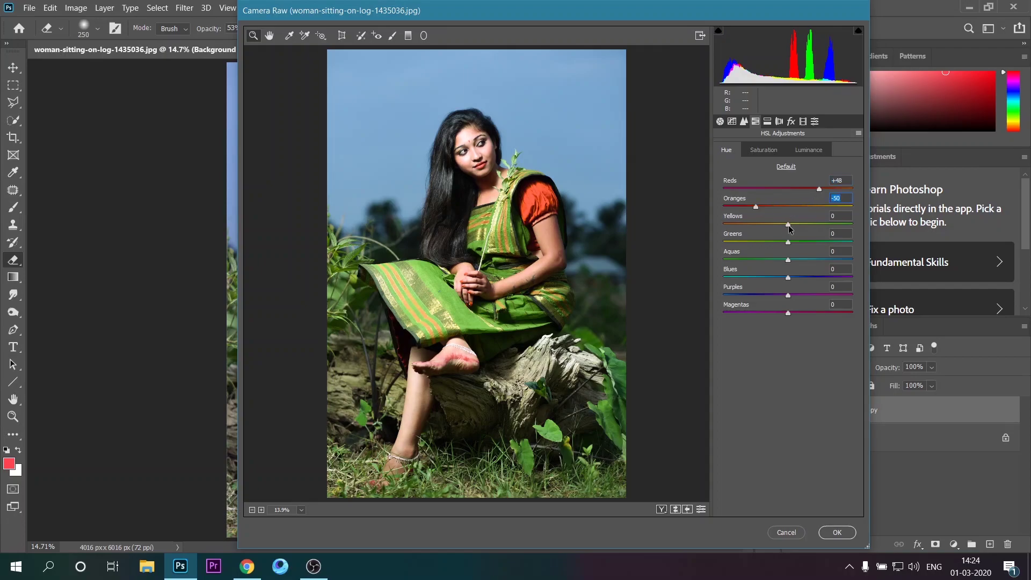
mouse_move(788, 224)
left_mouse_down()
mouse_move(781, 206)
mouse_move(801, 206)
mouse_move(708, 246)
left_mouse_up()
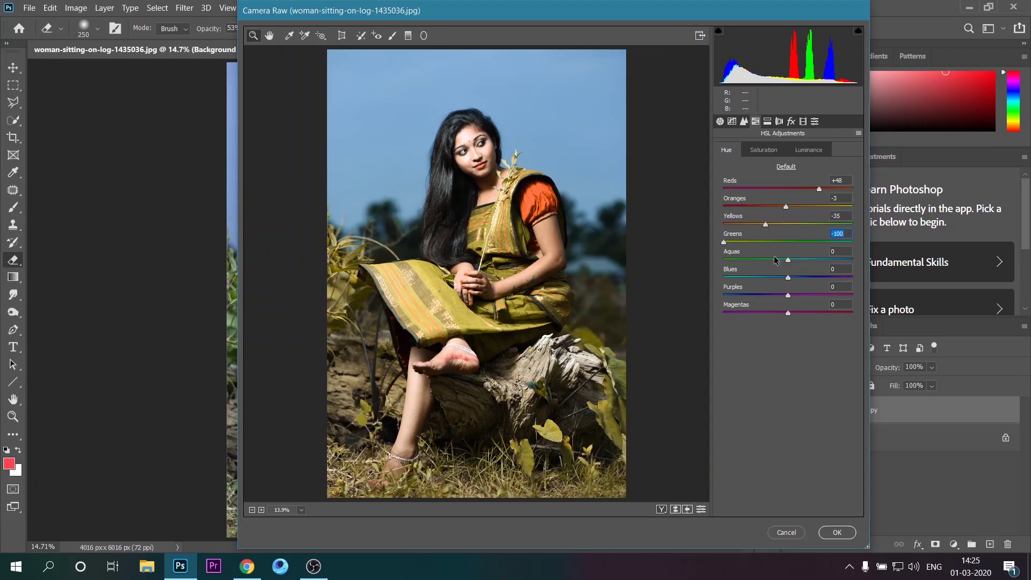
mouse_move(788, 260)
left_mouse_down()
mouse_move(745, 262)
mouse_move(774, 261)
left_mouse_up()
left_click_drag(766, 225, 793, 225)
left_click(770, 152)
mouse_move(787, 192)
left_mouse_down()
mouse_move(816, 189)
mouse_move(820, 207)
mouse_move(780, 207)
left_mouse_up()
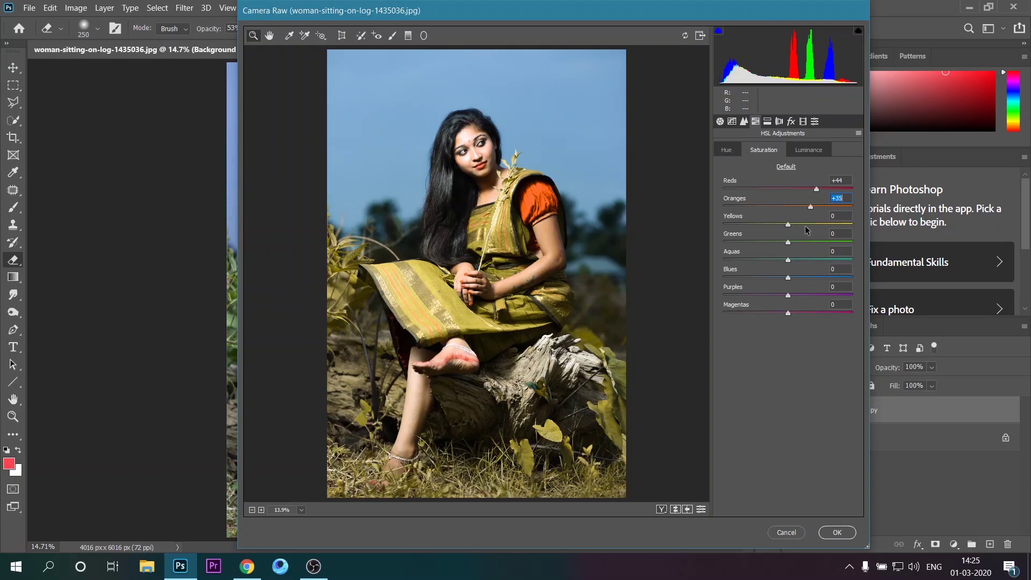
Step: Set Yellows saturation to +6, Greens to +58, and type 39 for Aquas
left_click_drag(787, 224, 791, 224)
mouse_move(787, 242)
left_mouse_down()
mouse_move(724, 241)
mouse_move(833, 241)
mouse_move(826, 252)
left_mouse_up()
left_click(796, 260)
type("39")
key("Return")
Step: Lower Greens saturation to +20 and raise Reds luminance to +28
left_click_drag(825, 242, 801, 242)
left_click(805, 151)
left_click(801, 189)
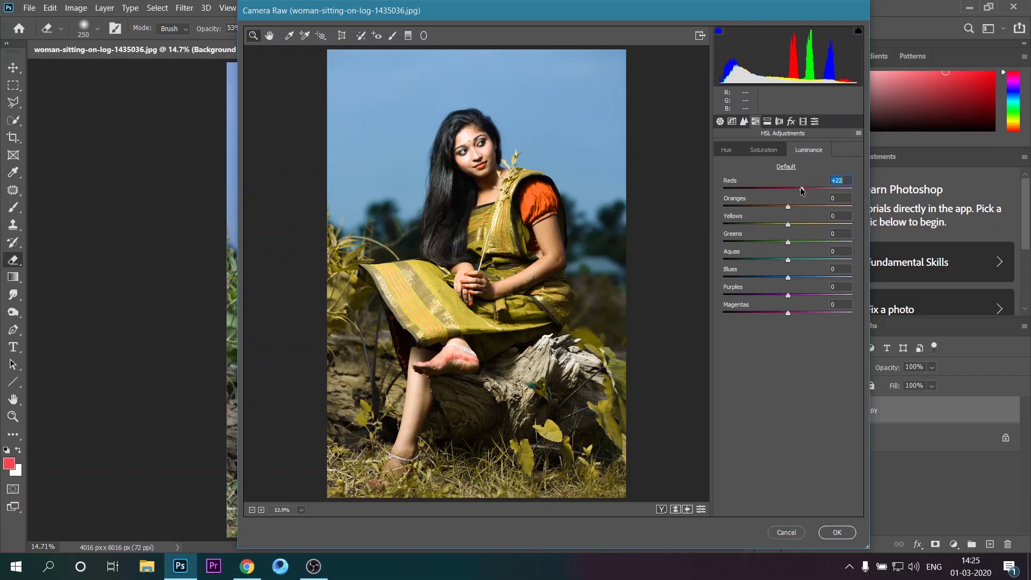
left_click_drag(800, 189, 805, 189)
Step: Set luminance Oranges -8, Yellows +65, Greens -37 and commit the Camera Raw edits
left_click(788, 207)
left_click_drag(790, 205, 764, 208)
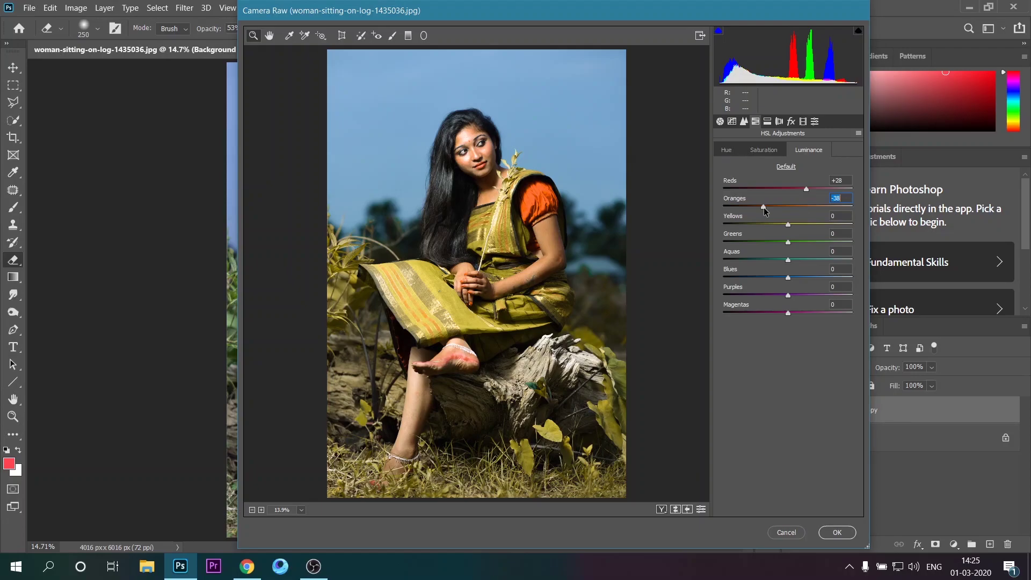
left_click_drag(764, 208, 782, 208)
left_click_drag(788, 224, 831, 229)
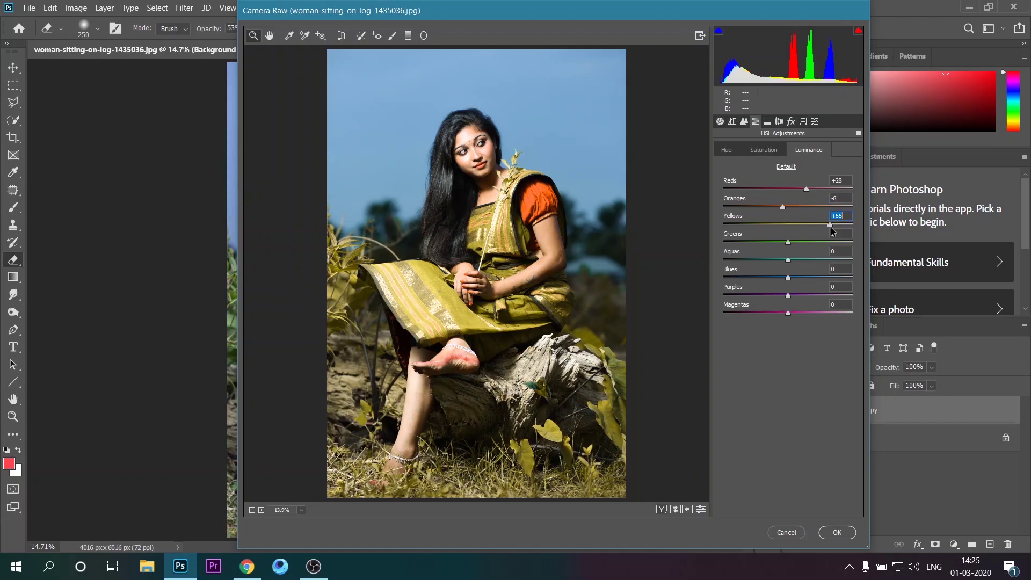
left_click_drag(788, 242, 765, 242)
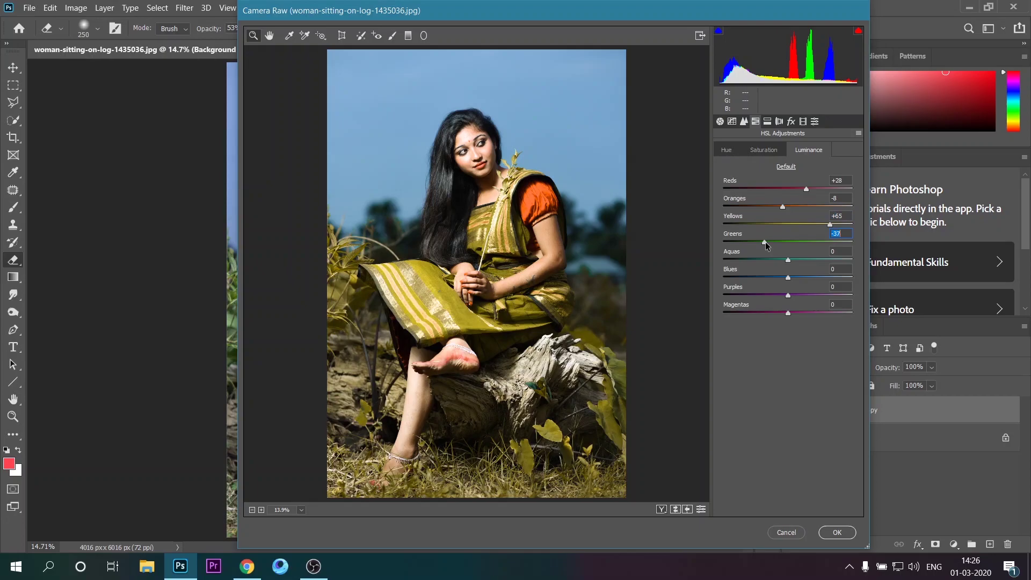
key("Escape")
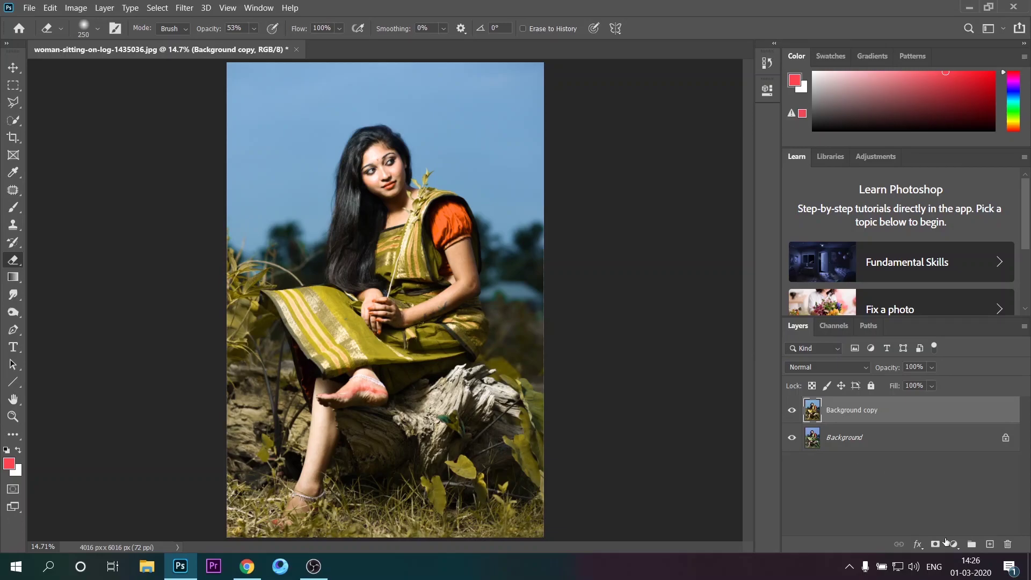
Step: Add a Curves adjustment layer and shape an RGB S-curve for contrast
left_click(954, 544)
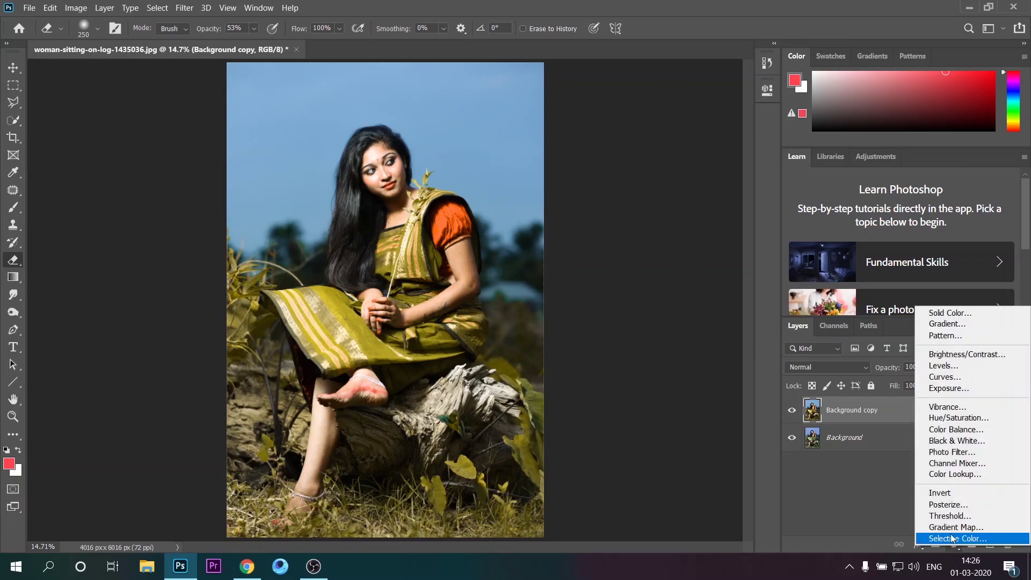
left_click(941, 377)
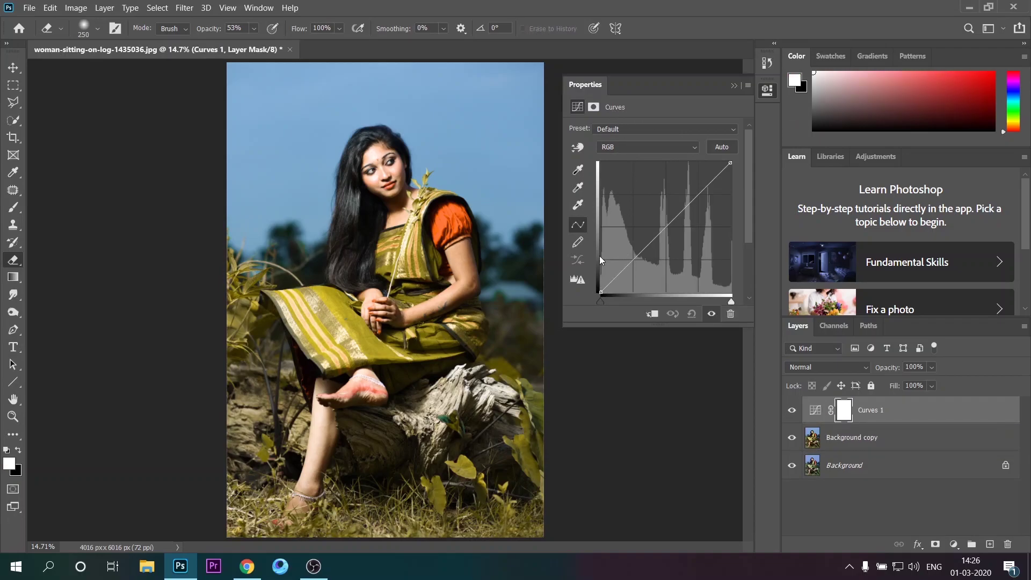
left_click(578, 148)
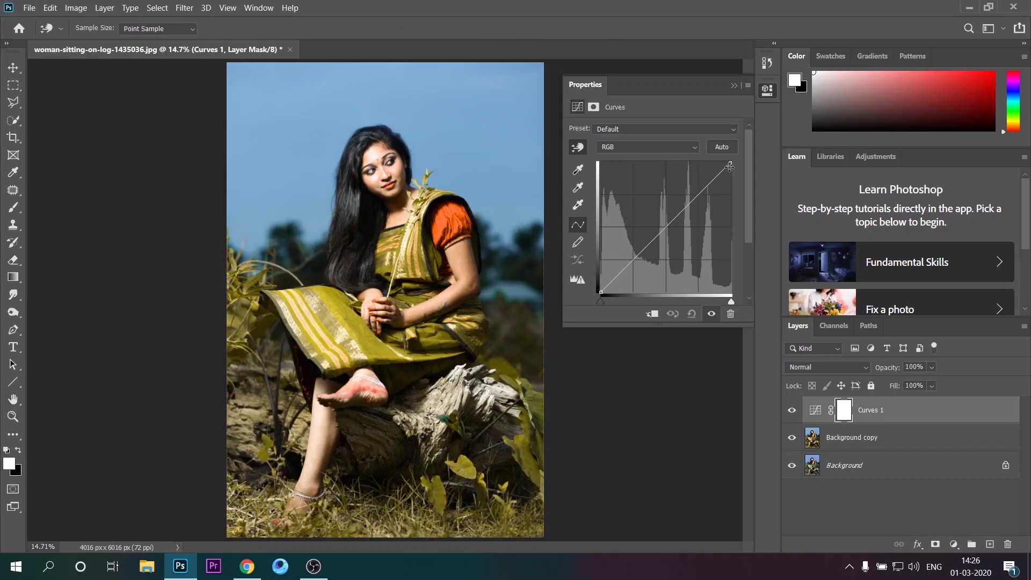
left_click(701, 190)
left_click_drag(701, 190, 699, 186)
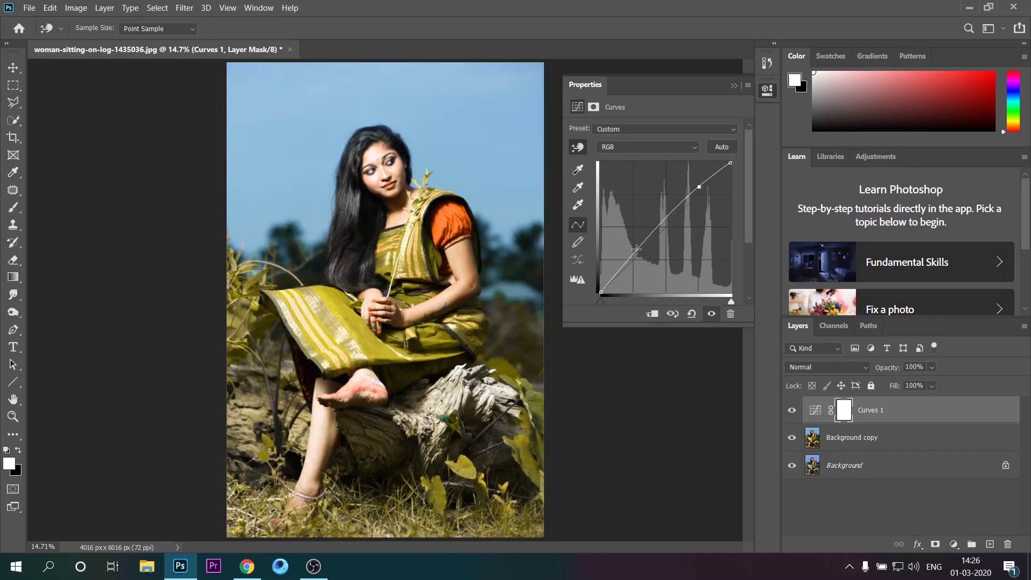
left_click_drag(638, 250, 640, 257)
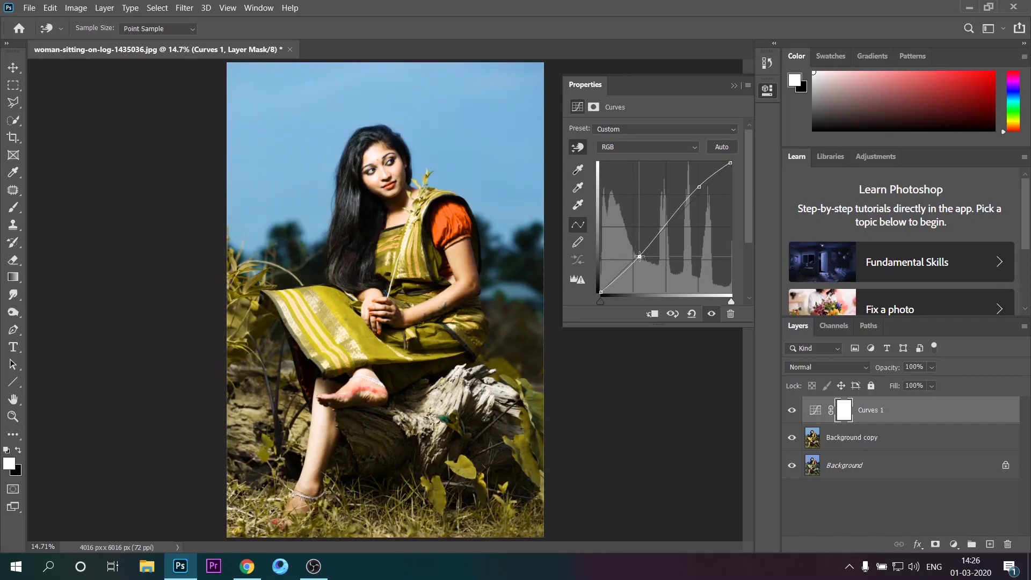
Step: On the Green channel curve, pull green out of the shadows and fine-tune the upper tones
left_click(650, 147)
left_click(649, 167)
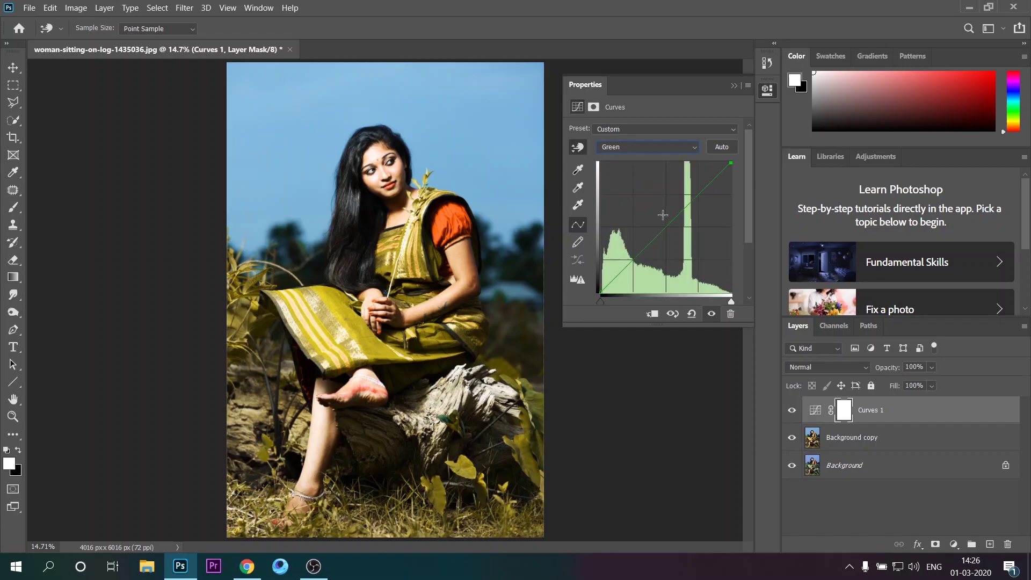
left_click_drag(698, 195, 698, 190)
left_click_drag(634, 261, 634, 257)
mouse_move(699, 189)
left_mouse_down()
mouse_move(710, 198)
mouse_move(706, 188)
left_mouse_up()
Step: Hide Curves 1 to compare before and after, and zoom in on the woman's face
left_click(732, 85)
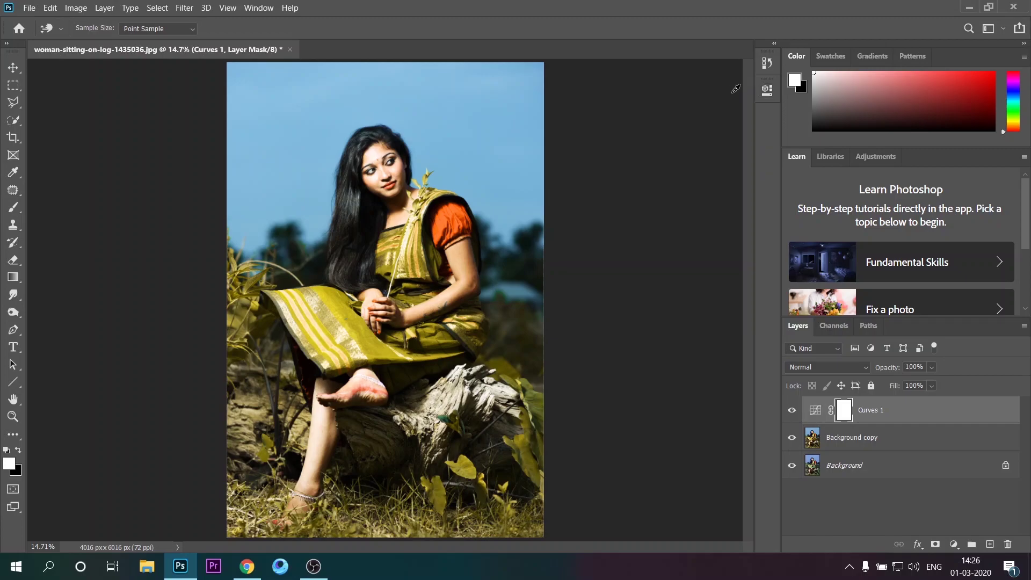
left_click(792, 411)
scroll(378, 225, "up", 2)
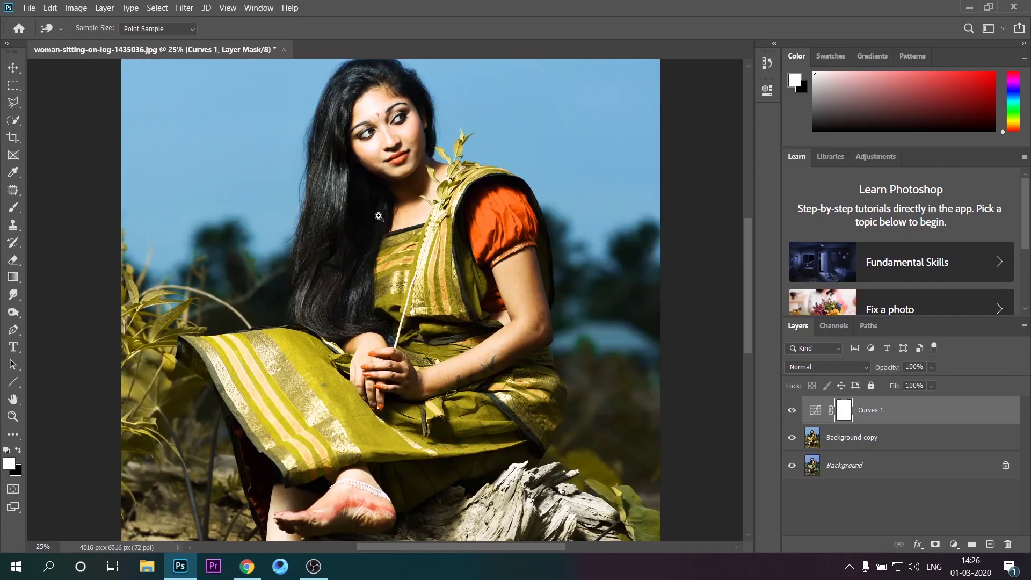
scroll(377, 220, "up", 1)
mouse_move(412, 143)
left_mouse_down()
mouse_move(422, 235)
mouse_move(315, 281)
left_mouse_up()
scroll(414, 236, "up", 1)
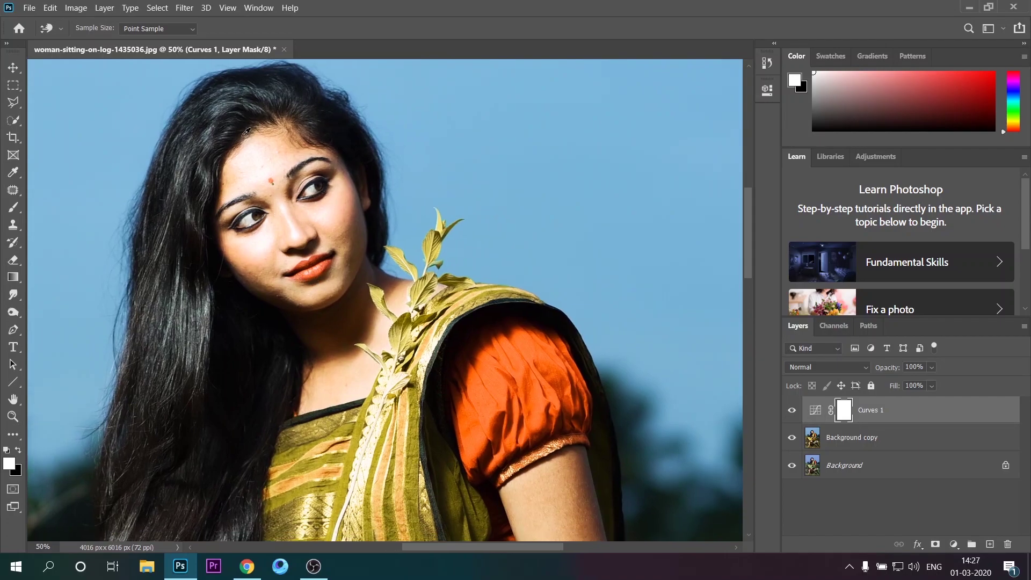
Step: Stamp all visible layers into a new Layer 1 with Ctrl+Alt+Shift+E
left_click(183, 7)
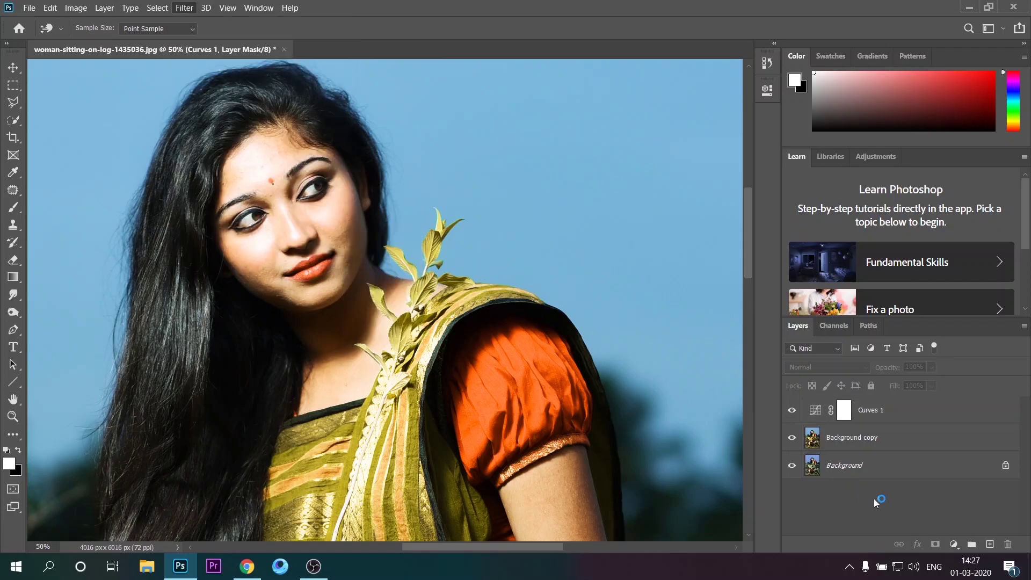
left_click(874, 498)
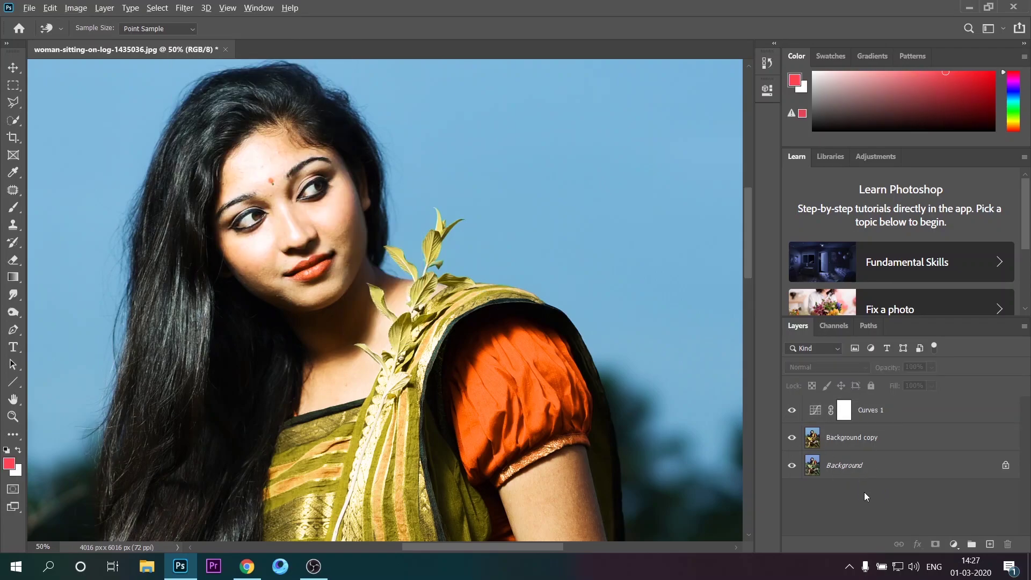
key("ctrl+shift+alt+e")
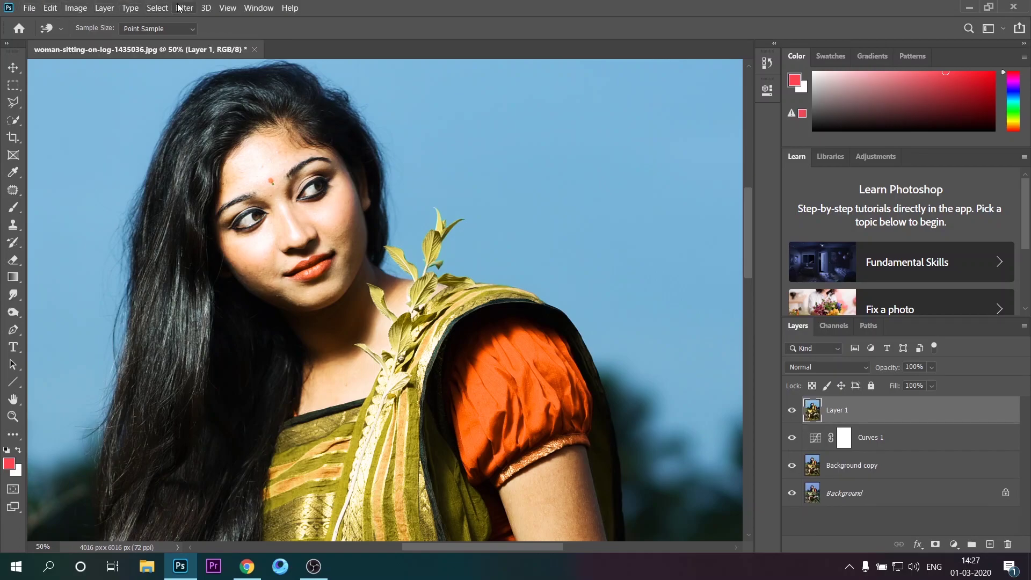
Step: Open the Oil Paint filter and frame the woman's face in its preview
left_click(184, 7)
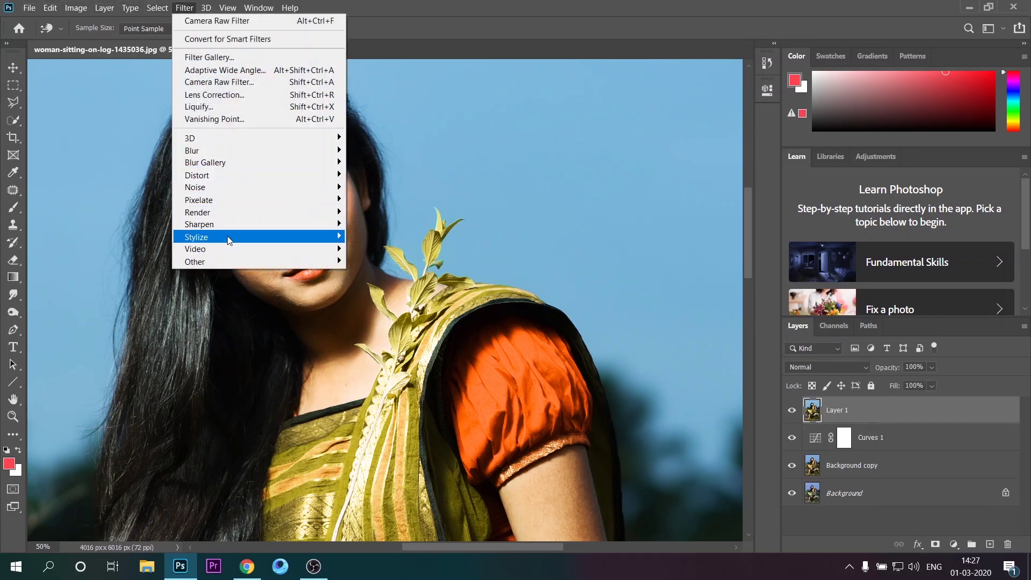
mouse_move(195, 236)
left_click(388, 290)
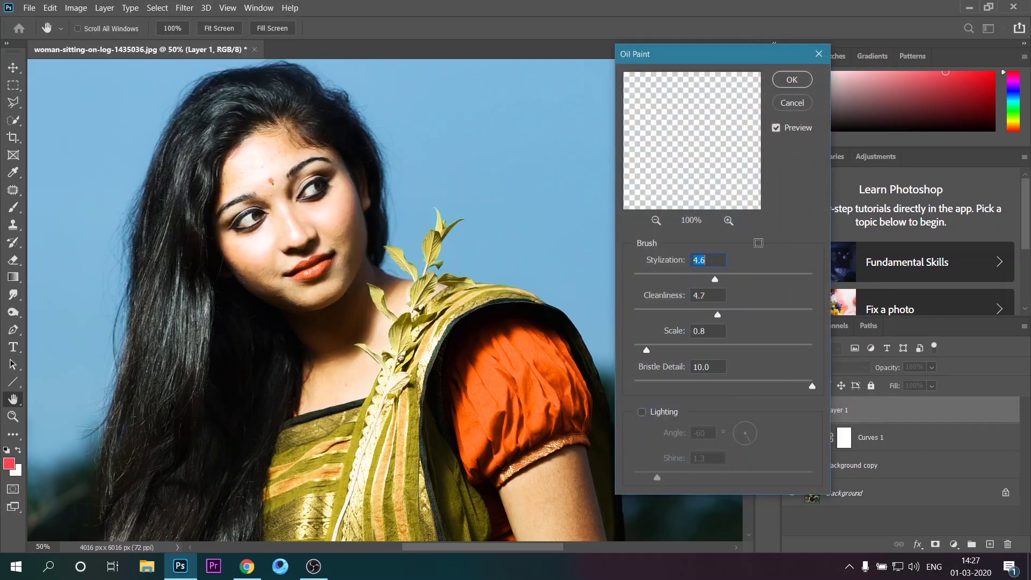
left_click(656, 220)
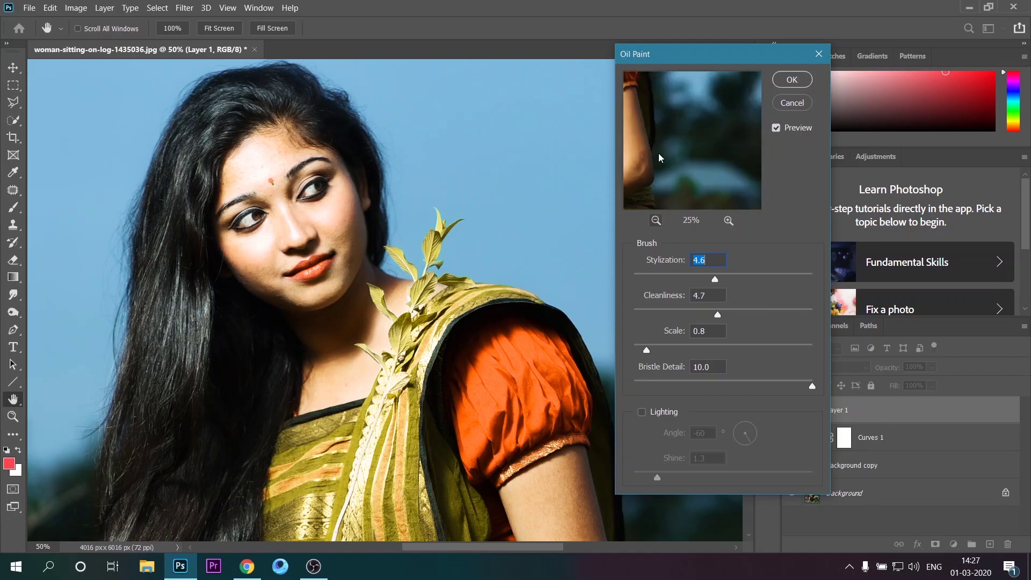
left_click(655, 220)
left_click_drag(676, 139, 678, 197)
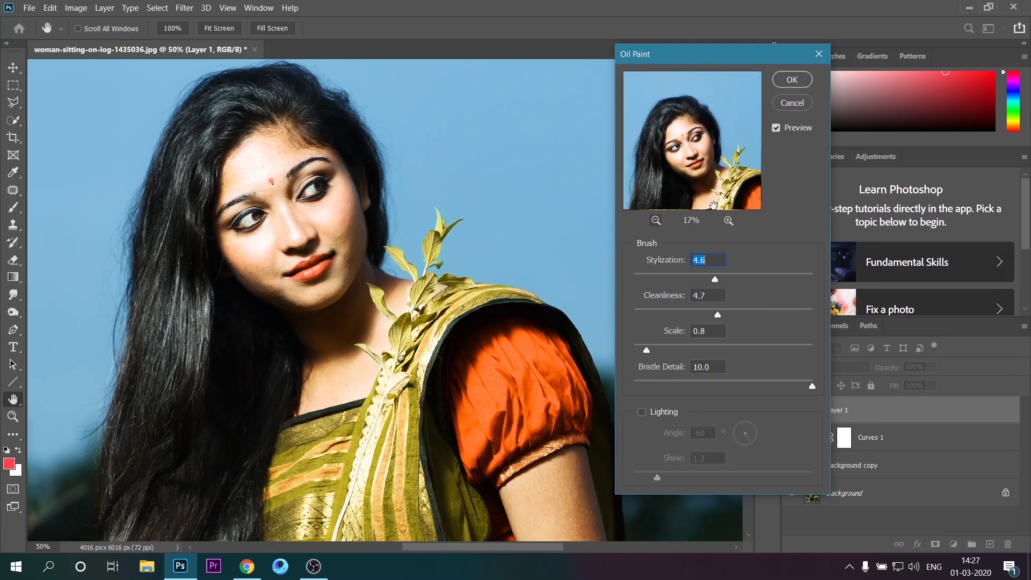
left_click(728, 221)
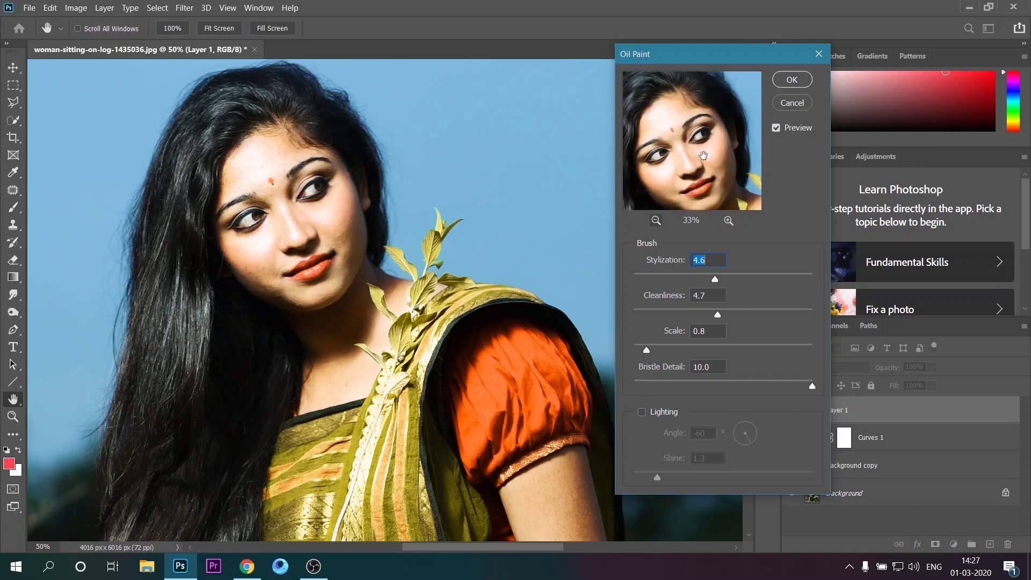
left_click_drag(703, 155, 724, 164)
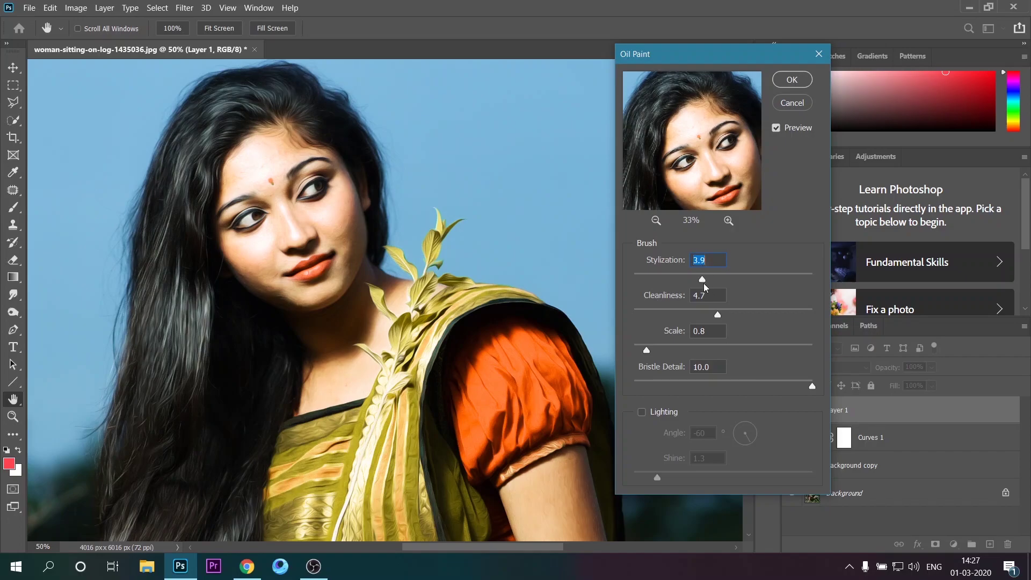
Step: Lower Cleanliness to 3.8, raise Scale to 1.6, and apply the Oil Paint effect
left_click_drag(717, 314, 701, 314)
left_click_drag(646, 351, 660, 350)
left_click(798, 81)
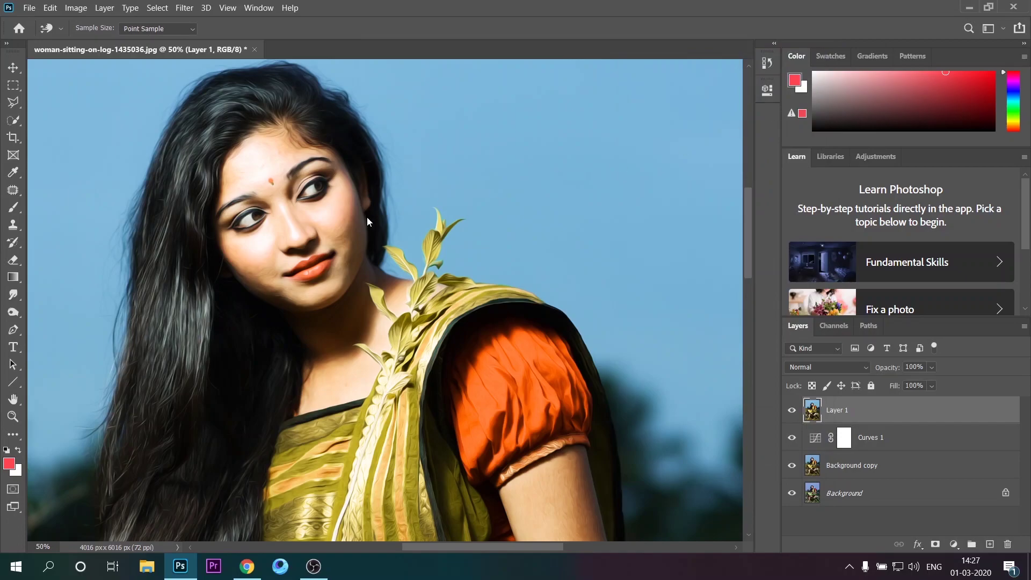
Step: Fit the image, zoom in on the woman's face and cheek, and pick the Burn tool
key("ctrl+0")
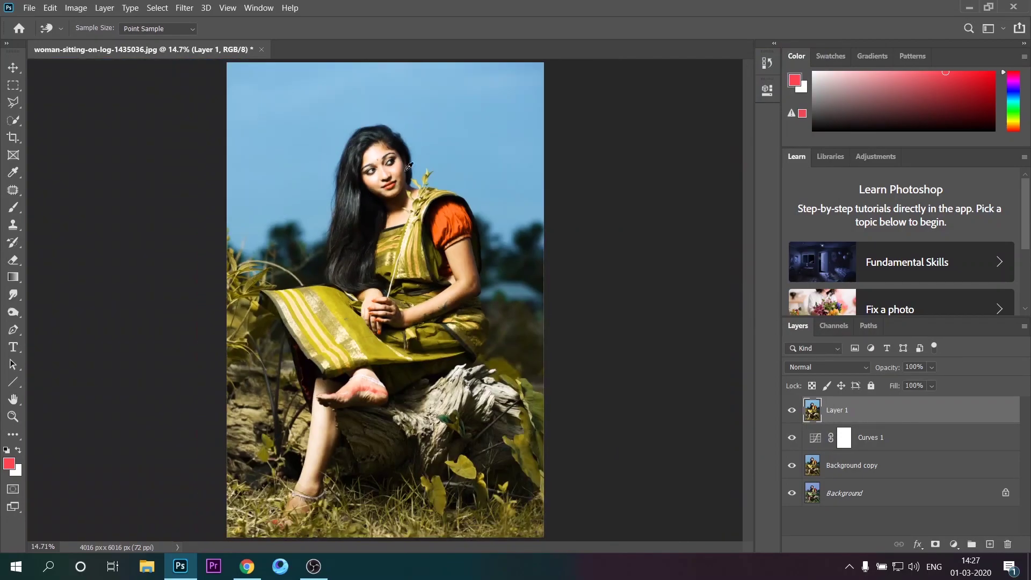
left_click(395, 188)
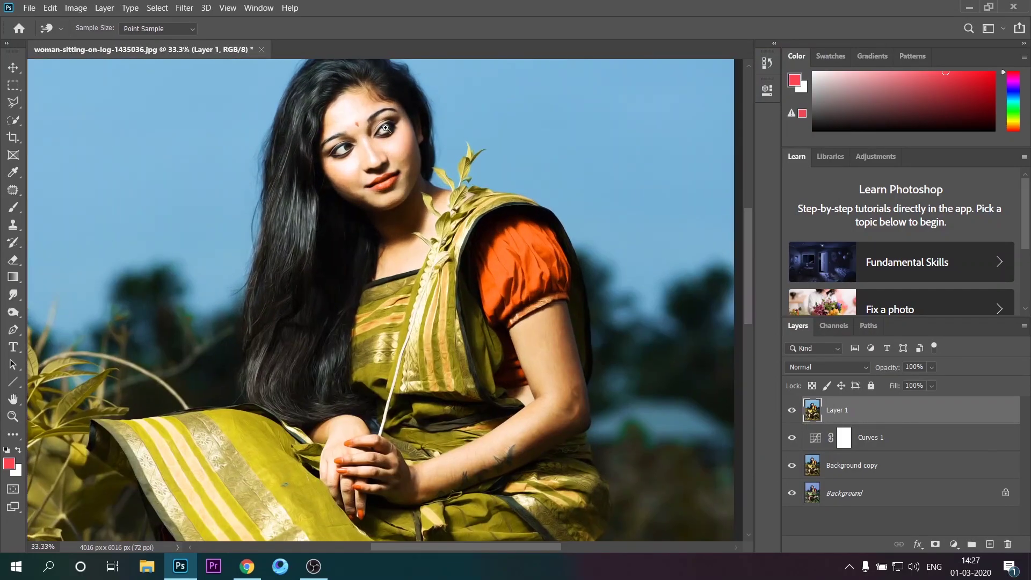
scroll(433, 240, "up", 1)
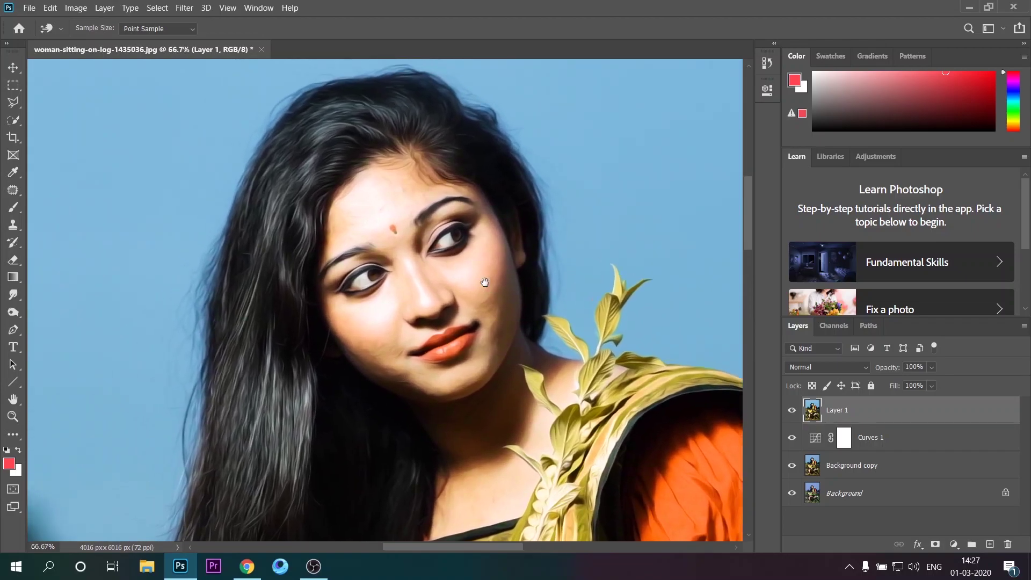
left_click_drag(433, 239, 499, 249)
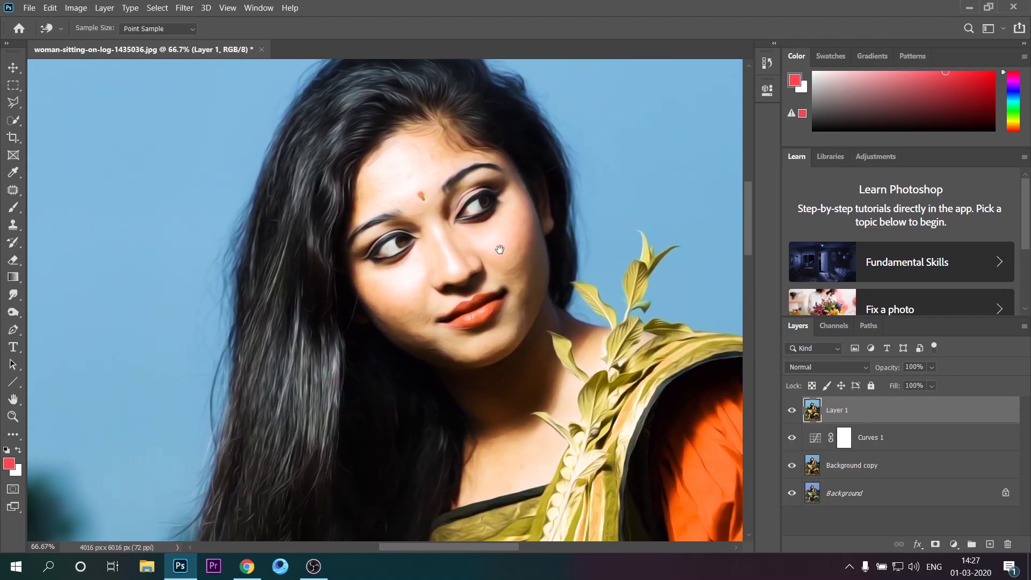
left_click(12, 311)
Step: Shrink the Burn brush and darken the outer corner of her right eye
left_click(64, 327)
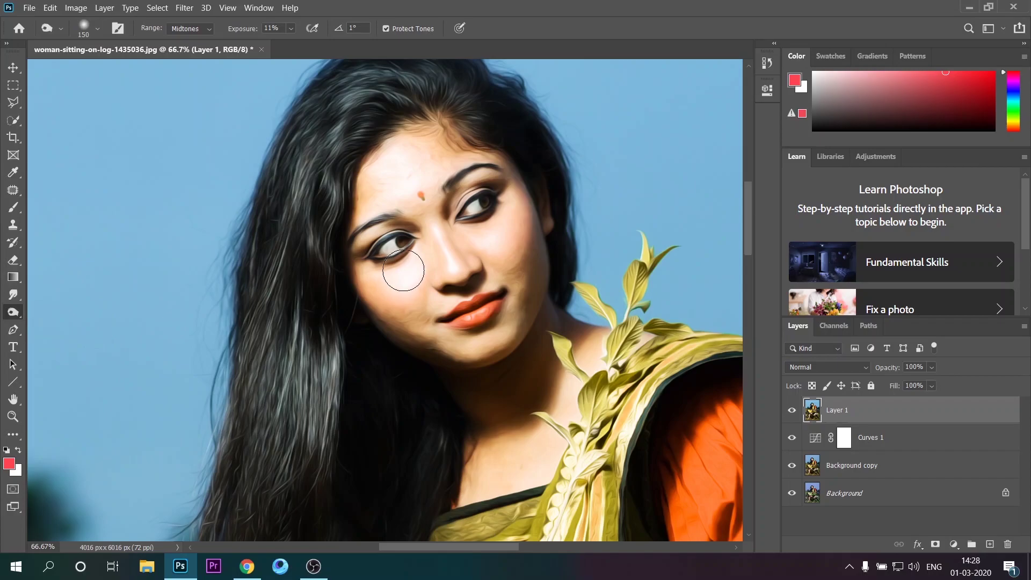
key("bracketleft")
key("bracketleft")
key("bracketleft")
key("bracketleft")
key("bracketleft")
left_click_drag(486, 197, 499, 188)
Step: Pan down the saree, refit the photo, and bring the face and orange blouse back into view
left_click_drag(505, 385, 480, 214)
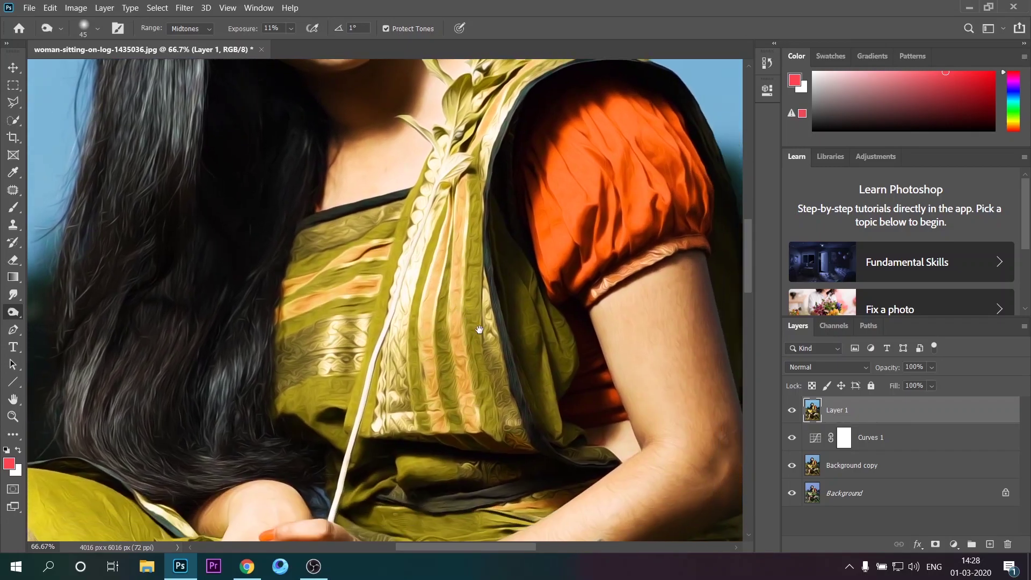
left_click_drag(540, 397, 480, 329)
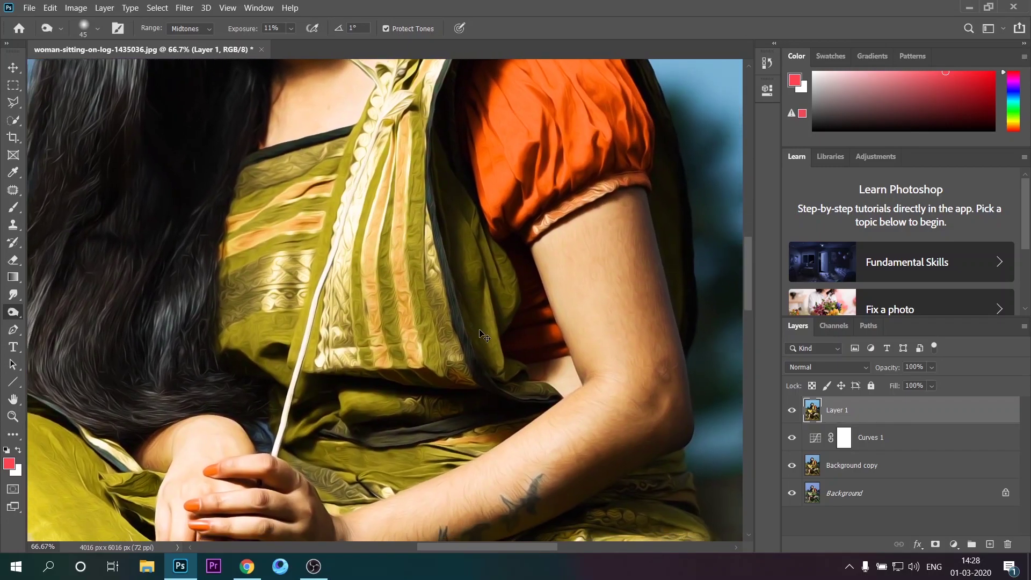
key("ctrl+0")
scroll(417, 269, "up", 4)
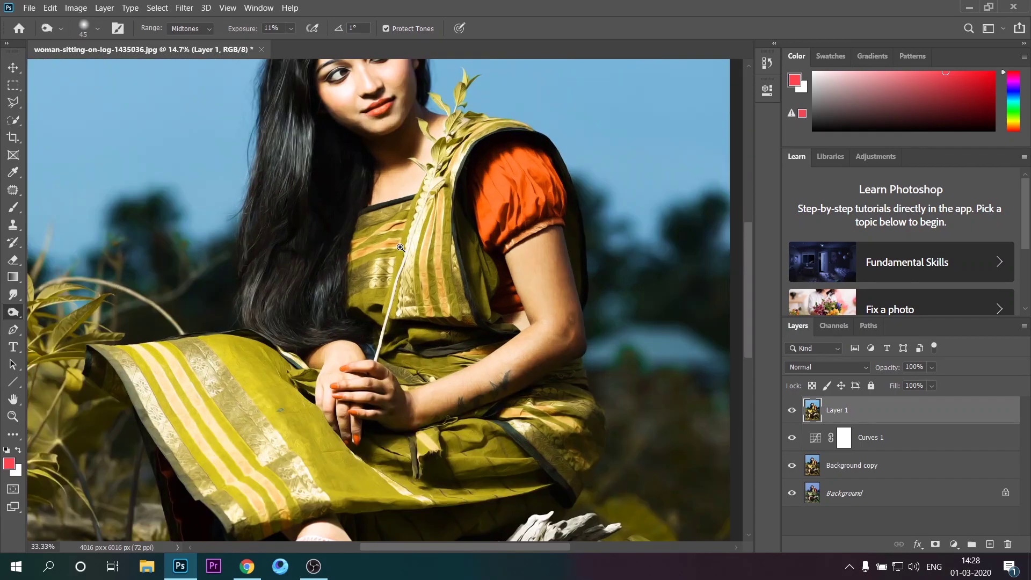
scroll(392, 210, "up", 1)
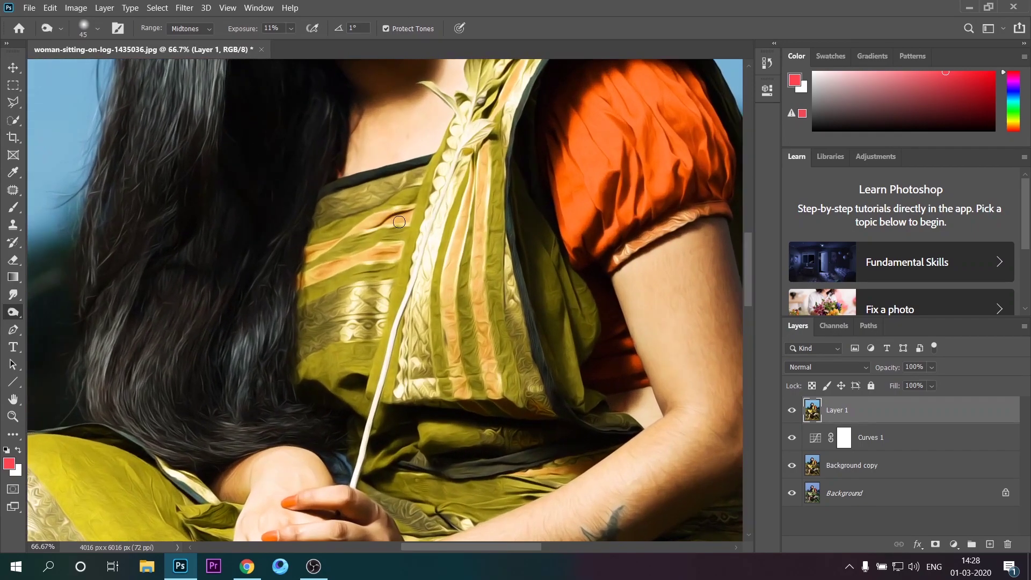
left_click(12, 67)
left_click_drag(466, 149, 546, 329)
left_click_drag(484, 321, 426, 225)
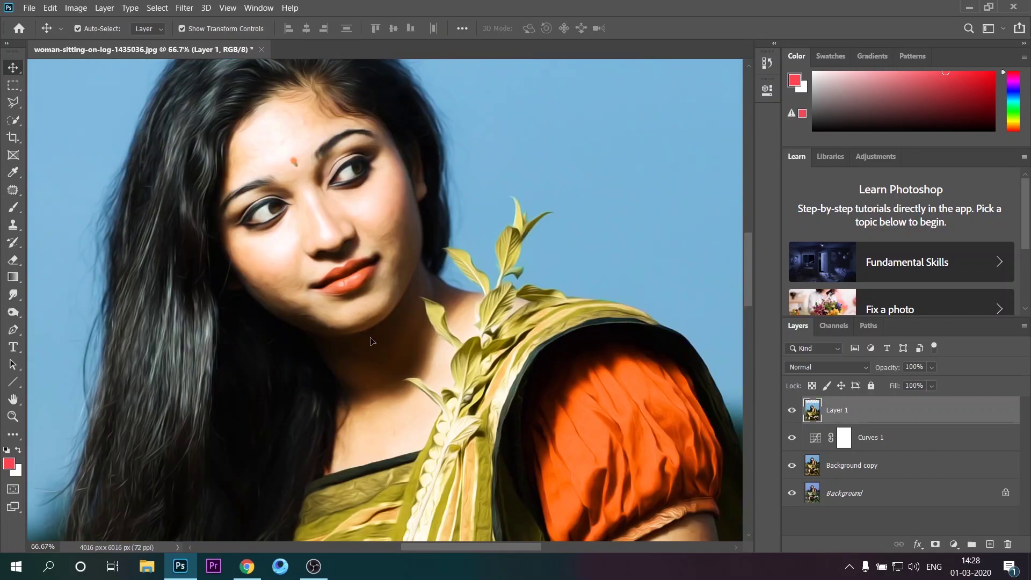
left_click(13, 85)
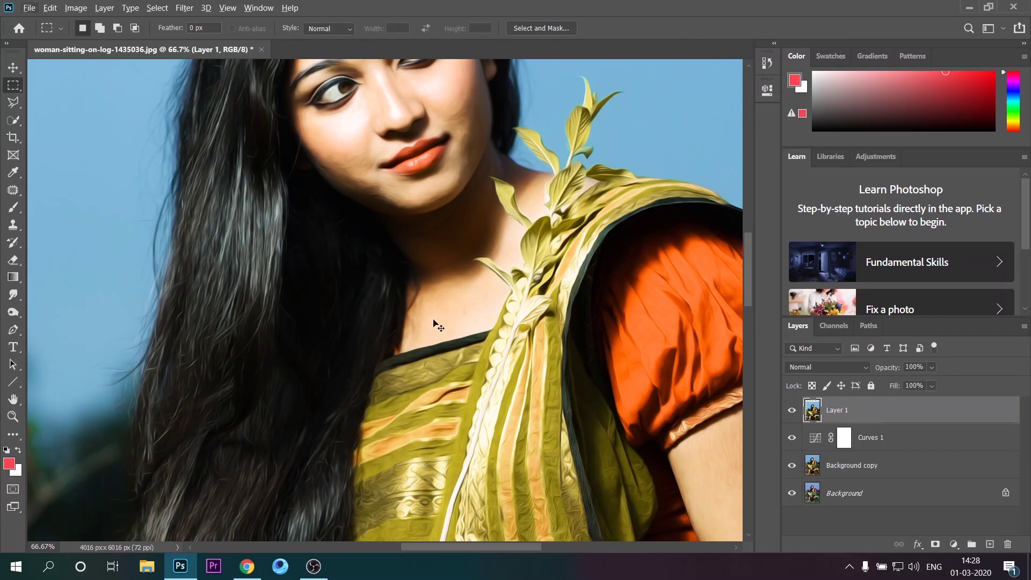